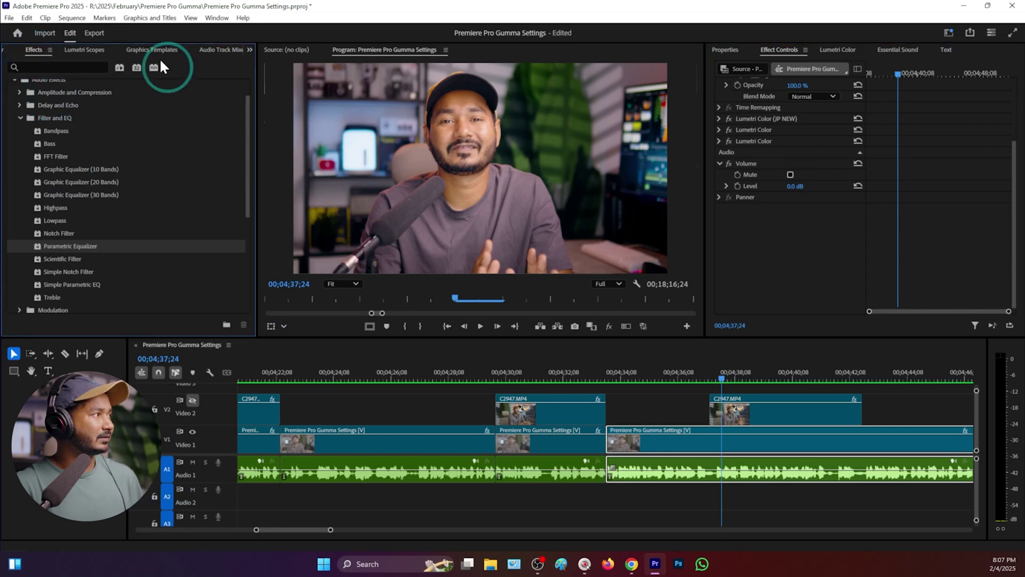
Bring the Effects panel forward from the Window menu.
click(238, 20)
mouse_move(216, 17)
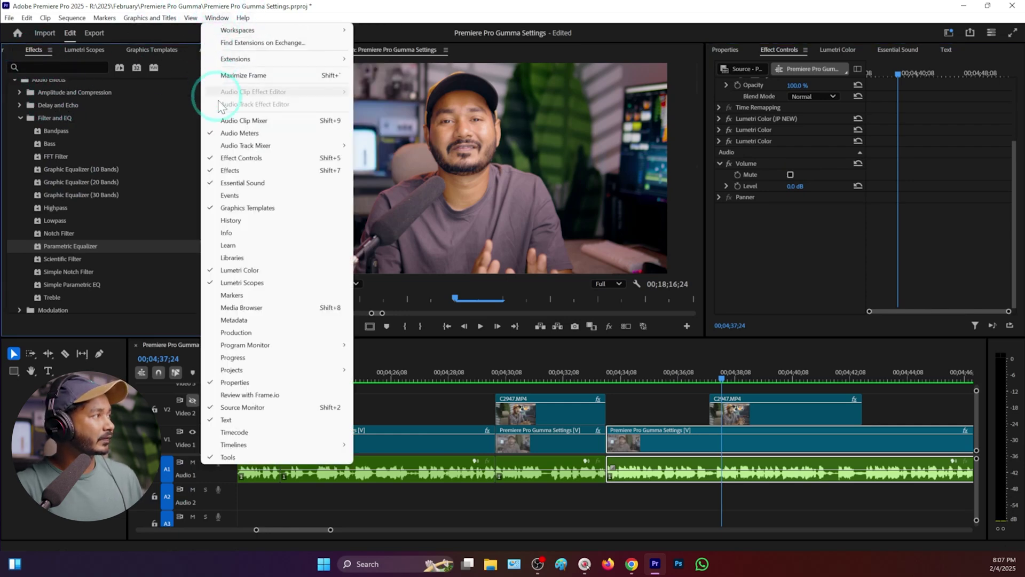
click(230, 170)
scroll(70, 174, up, 1)
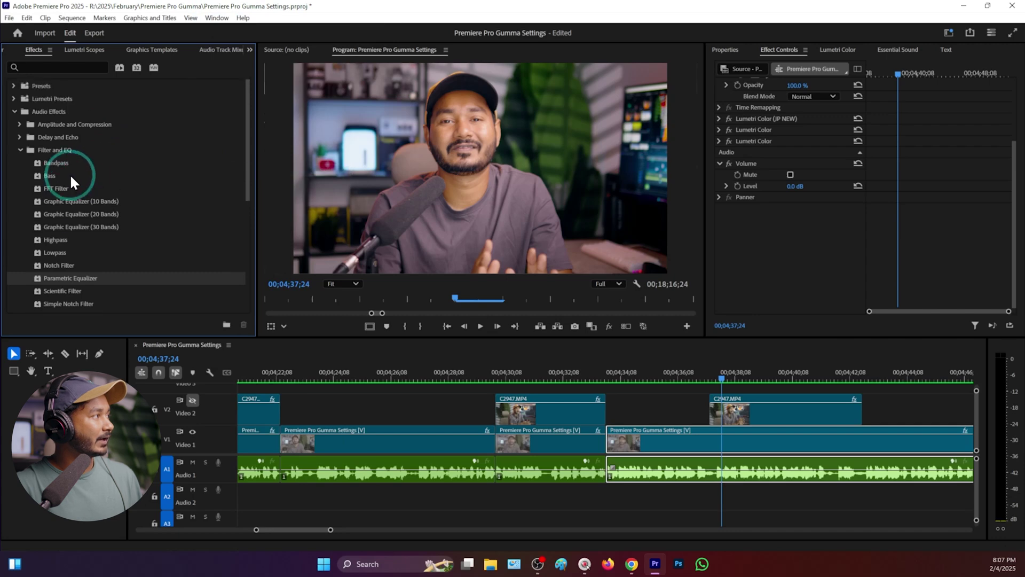
Find Simple Parametric EQ under Audio Effects > Filter and EQ and drag it onto the A1 voice clip.
click(12, 111)
click(12, 111)
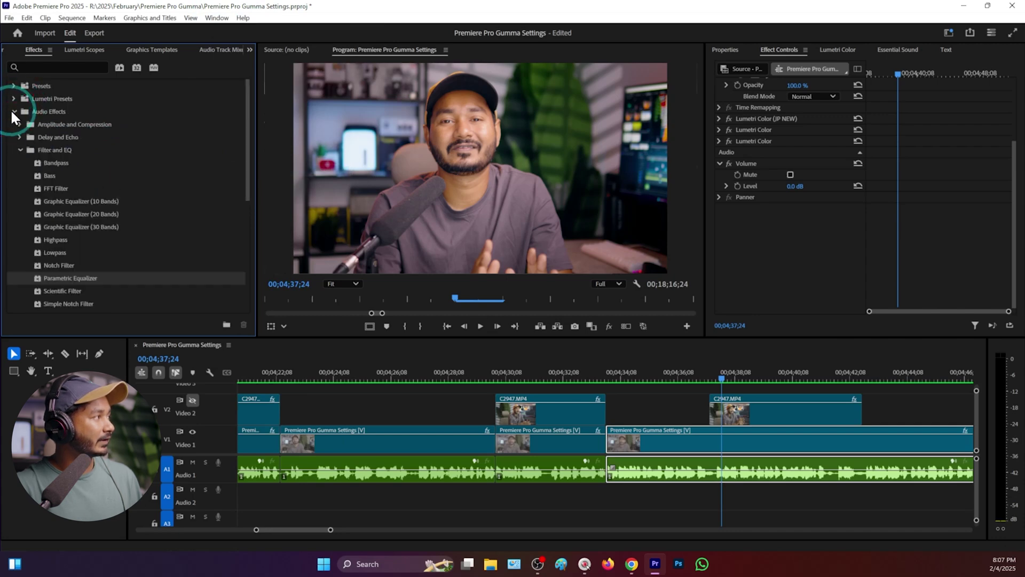
click(41, 153)
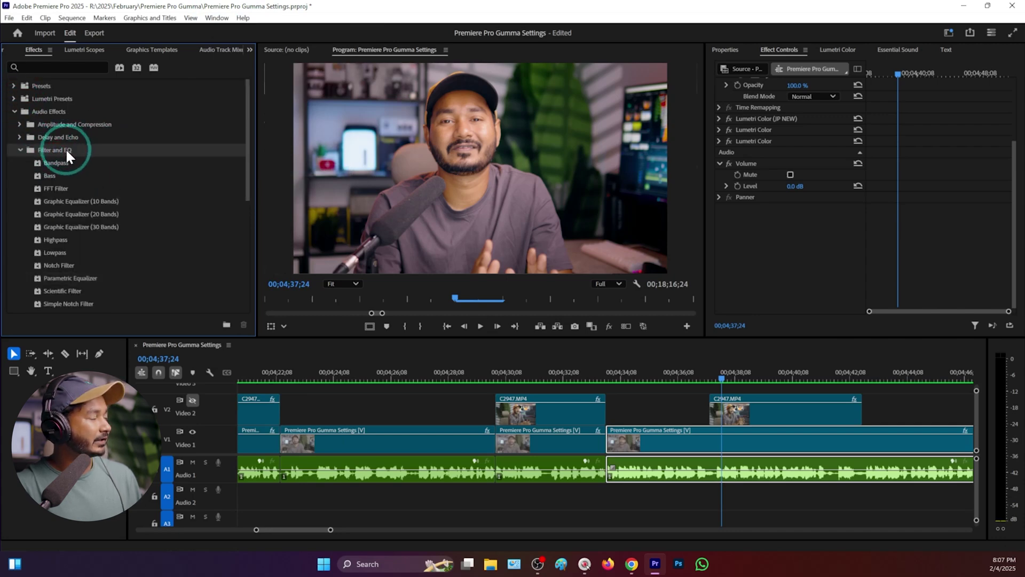
scroll(67, 182, down, 3)
click(72, 274)
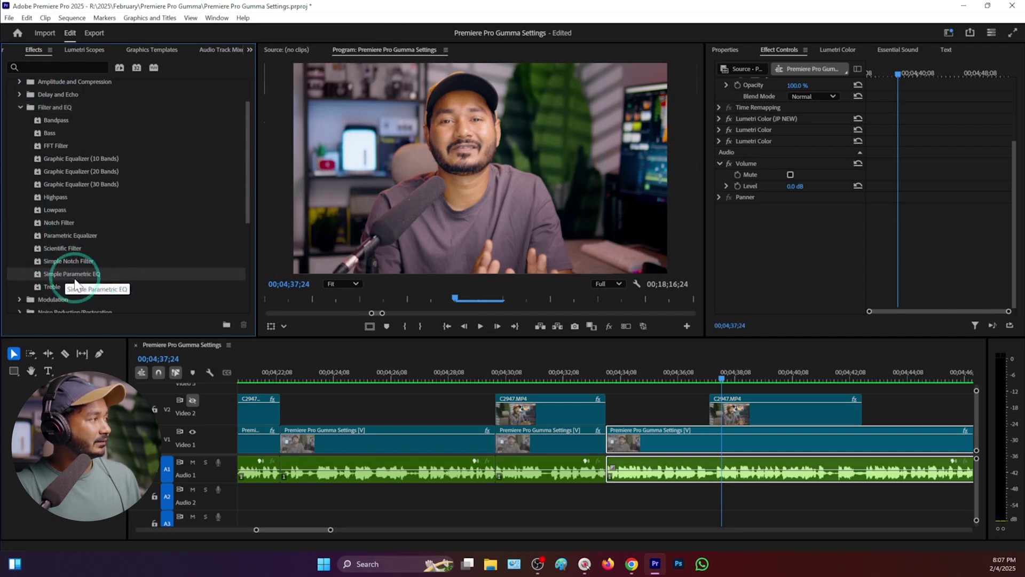
drag(141, 278, 748, 460)
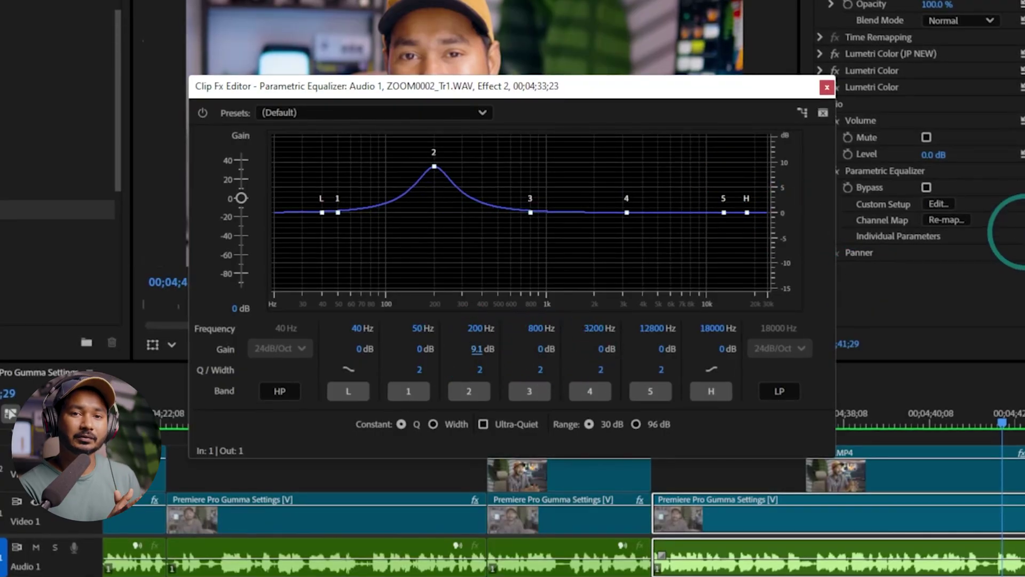
Enter 200 Hz as the Simple Parametric EQ center frequency and commit it.
click(409, 372)
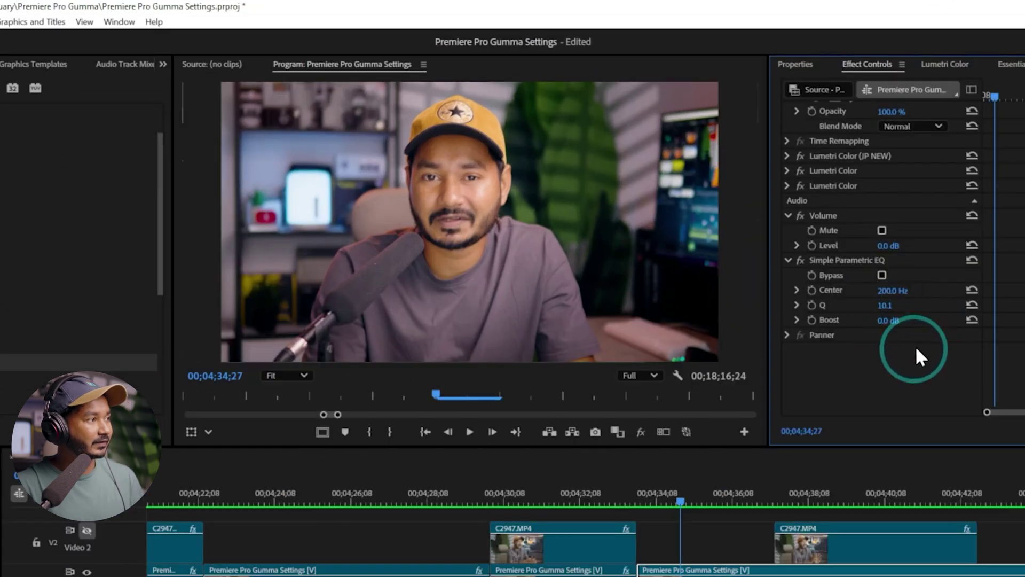
click(855, 305)
Raise the boost to 5.5 dB and Q to 11.7 while playing the clip.
drag(900, 323, 936, 322)
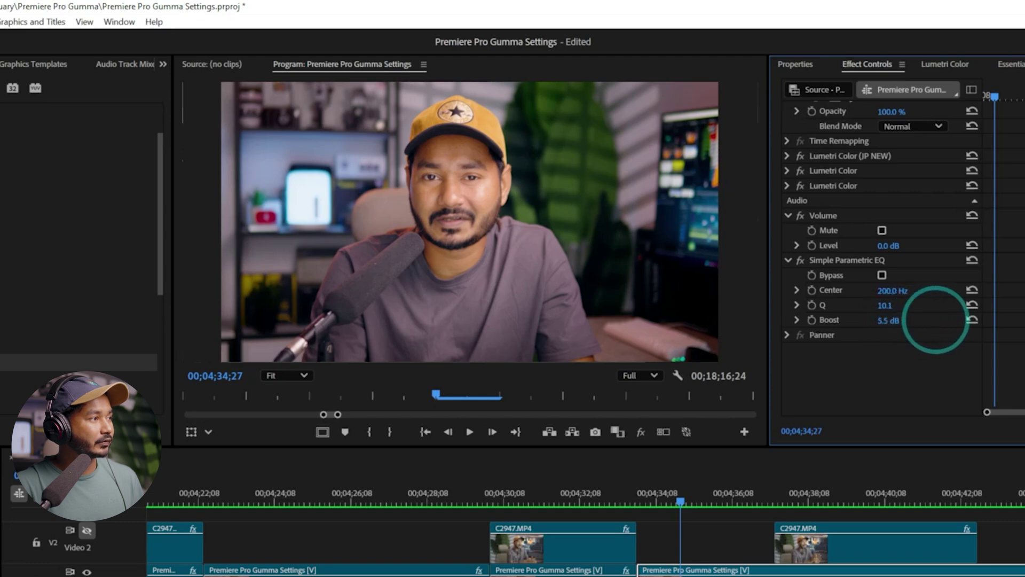
key(space)
click(901, 315)
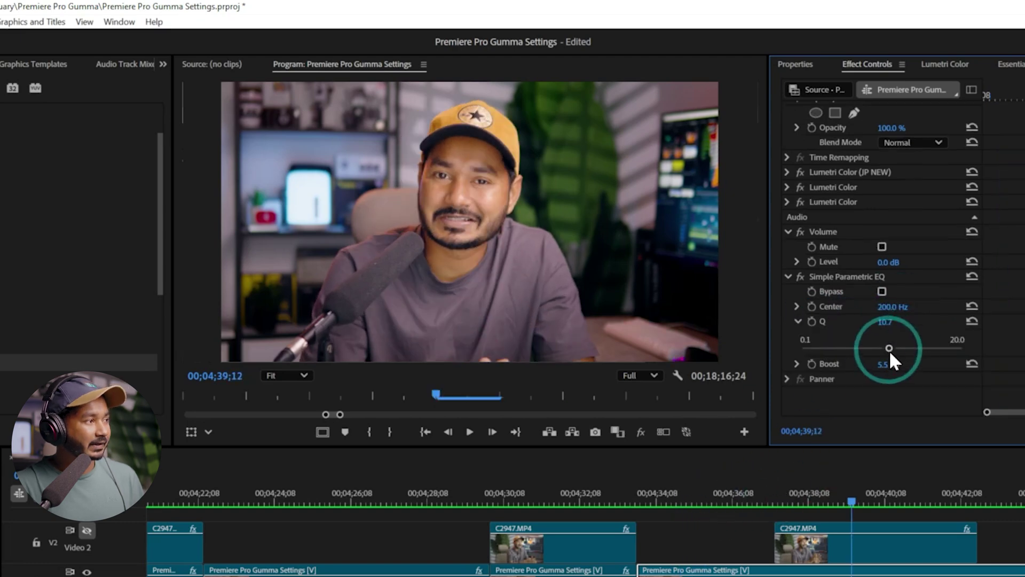
drag(889, 348, 893, 347)
Raise the boost to 8.5 dB, listen to it, then stop playback.
click(877, 370)
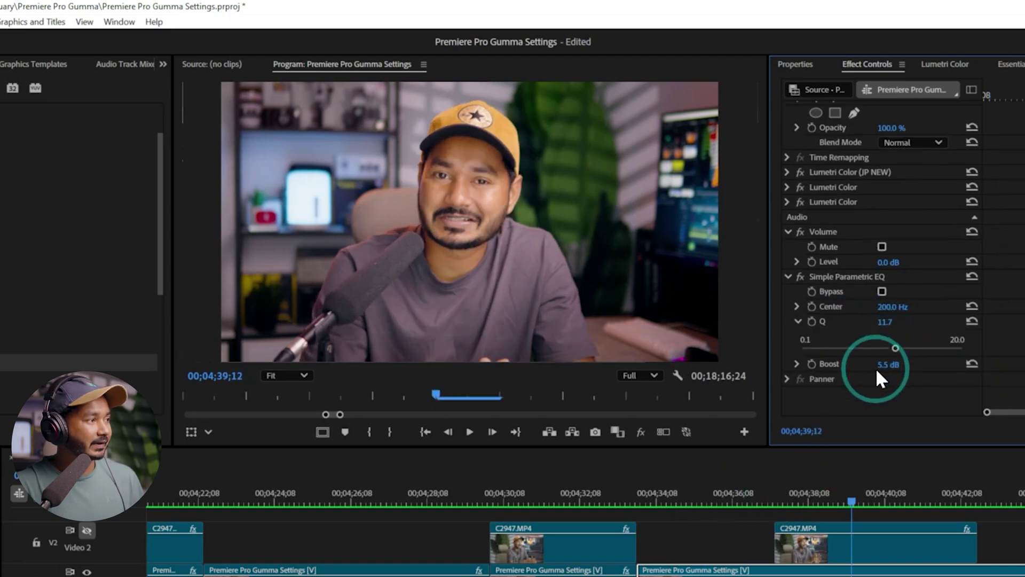
click(887, 364)
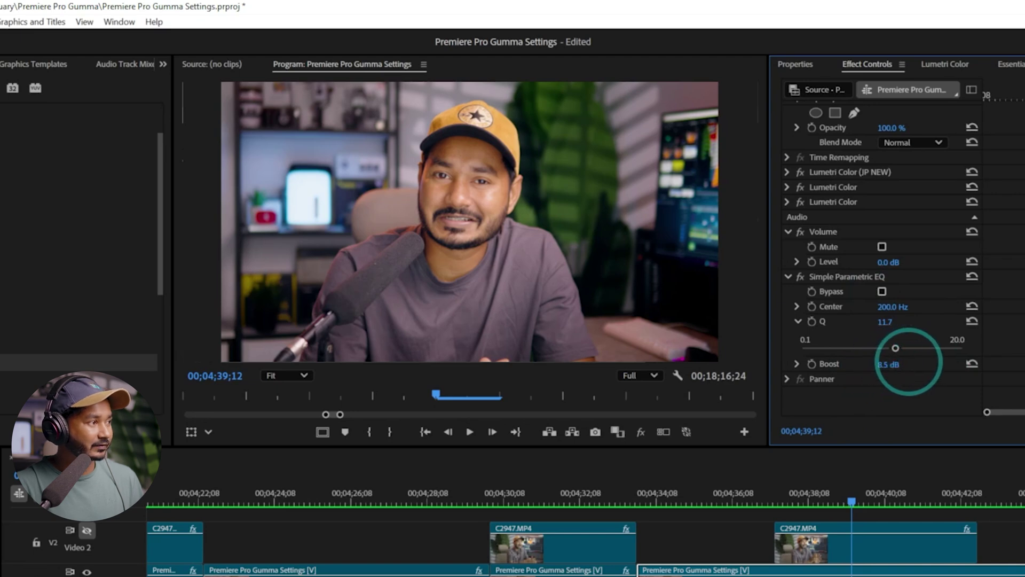
drag(888, 364, 941, 415)
key(space)
click(1008, 473)
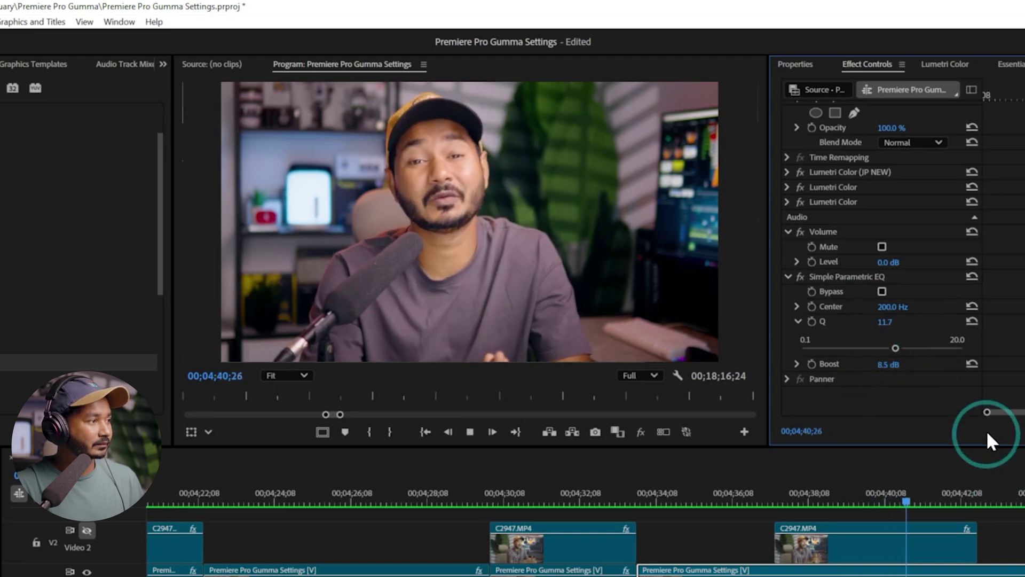
click(930, 275)
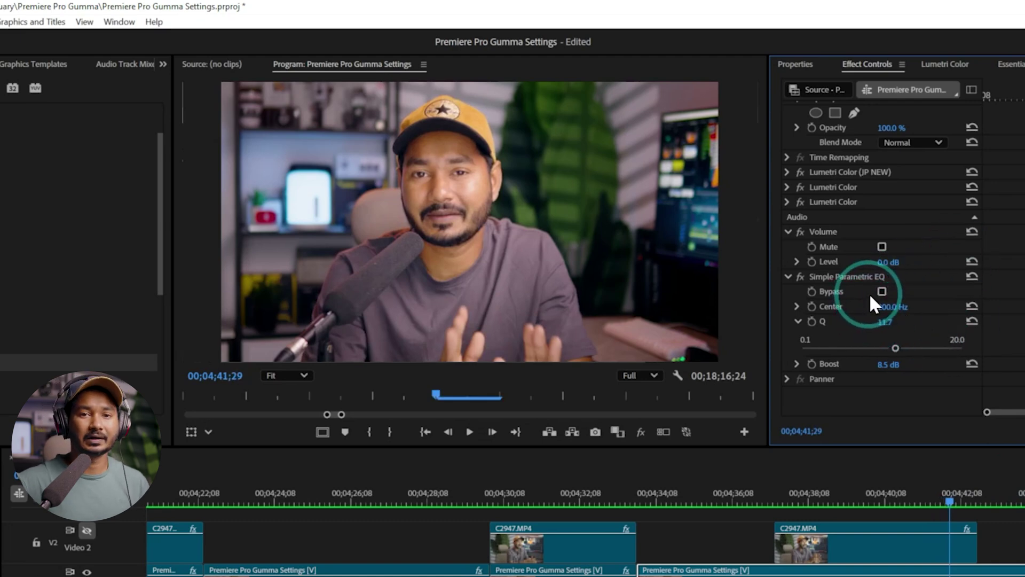
Delete Simple Parametric EQ from the voice clip and apply Parametric Equalizer instead.
click(841, 277)
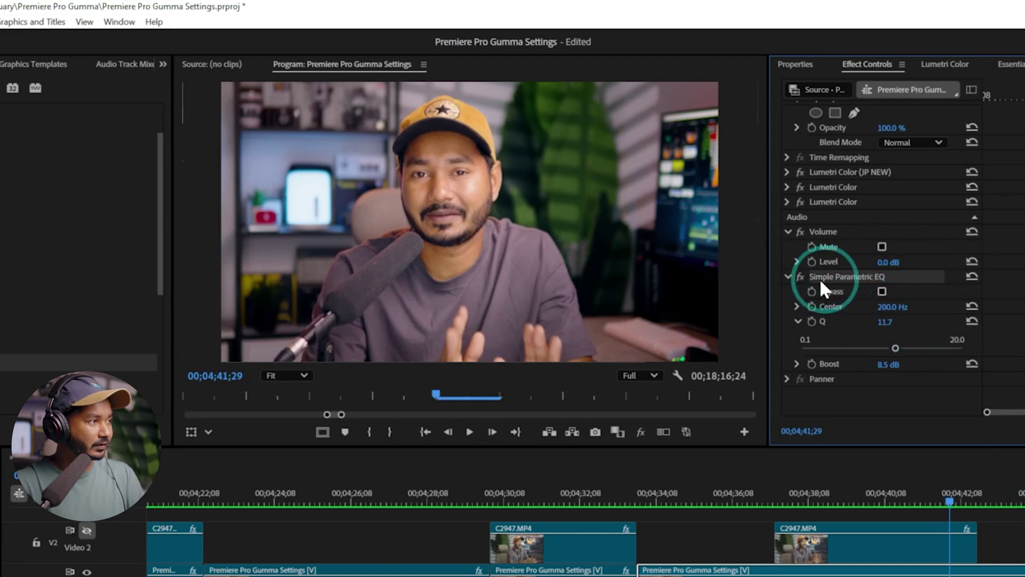
key(Delete)
click(11, 311)
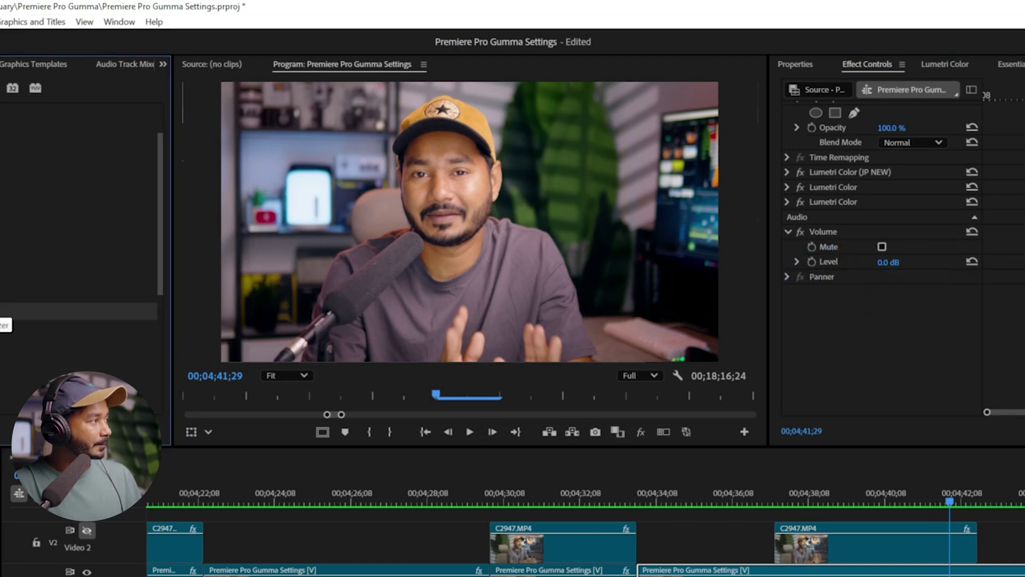
drag(94, 393, 749, 551)
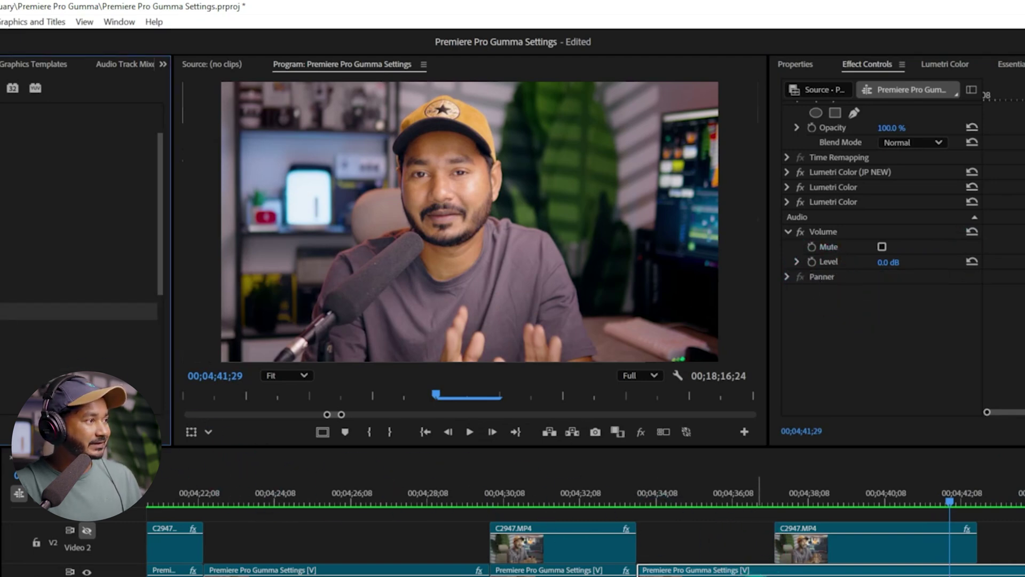
In the Parametric Equalizer custom editor, boost band 2 by 9.1 dB with Q 2.4, then preview.
click(889, 305)
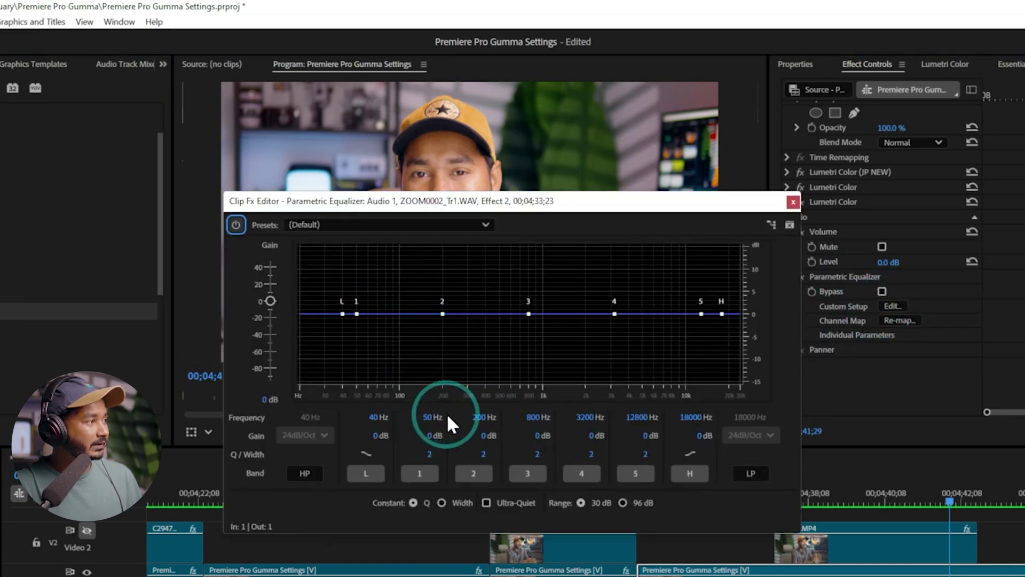
drag(490, 426, 480, 423)
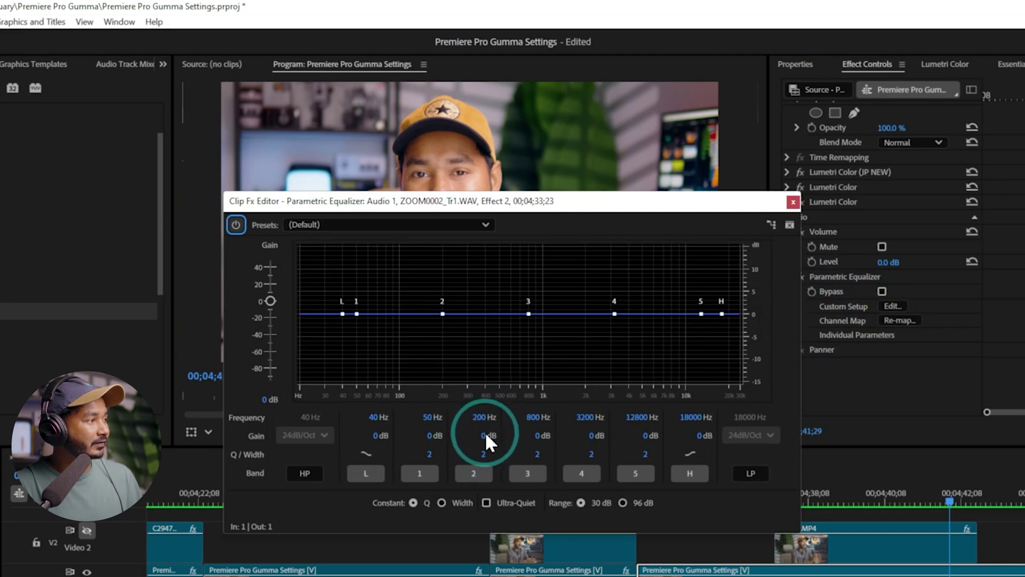
drag(482, 434, 580, 439)
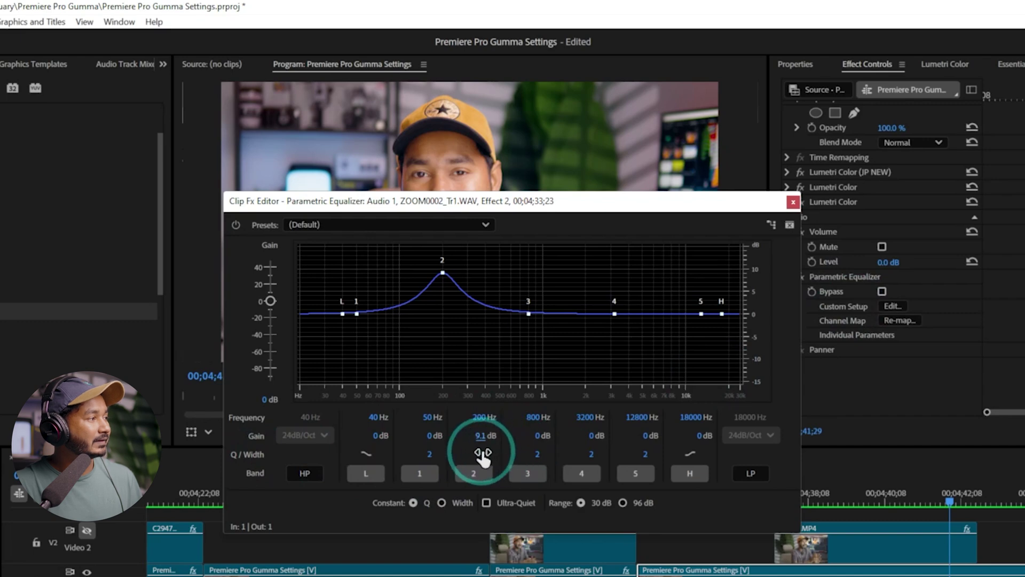
mouse_move(483, 455)
mouse_down()
mouse_move(508, 447)
mouse_move(483, 444)
mouse_move(550, 444)
mouse_move(464, 472)
mouse_move(491, 463)
mouse_up()
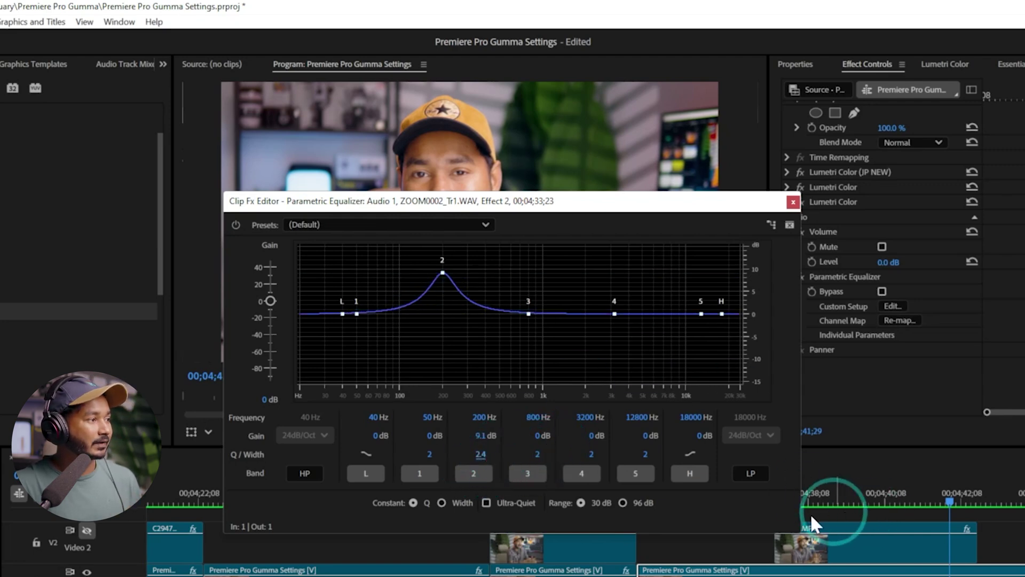
drag(813, 487, 759, 498)
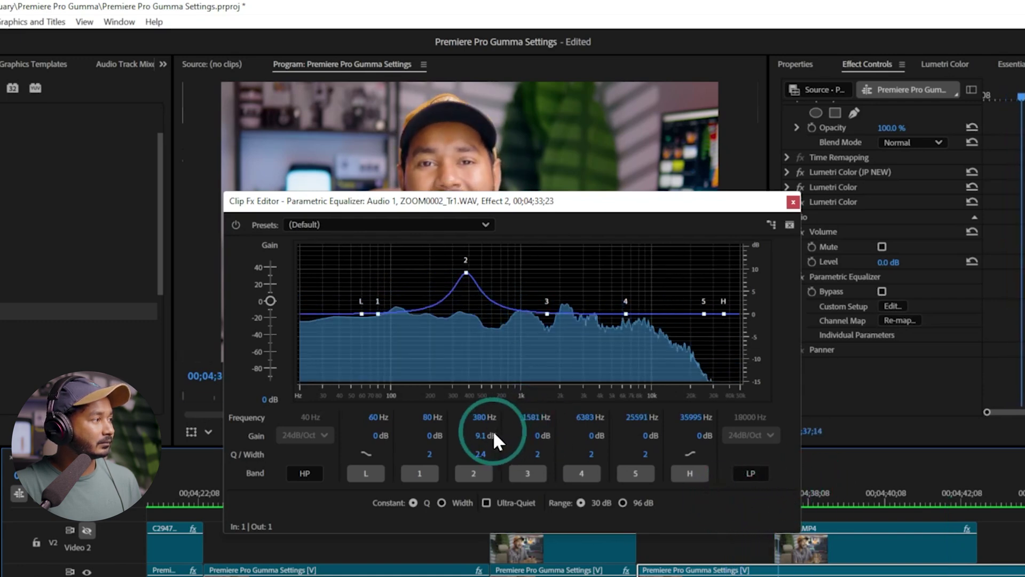
Set band 2 to 200 Hz with 14.2 dB gain and Q 3.4, then replay the audio.
drag(469, 451, 531, 434)
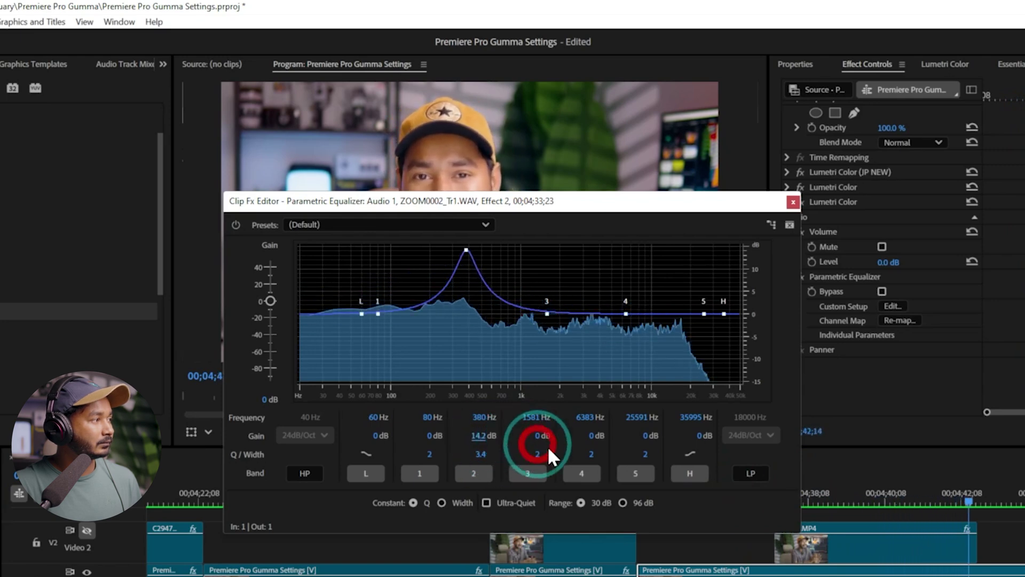
drag(1023, 531, 445, 416)
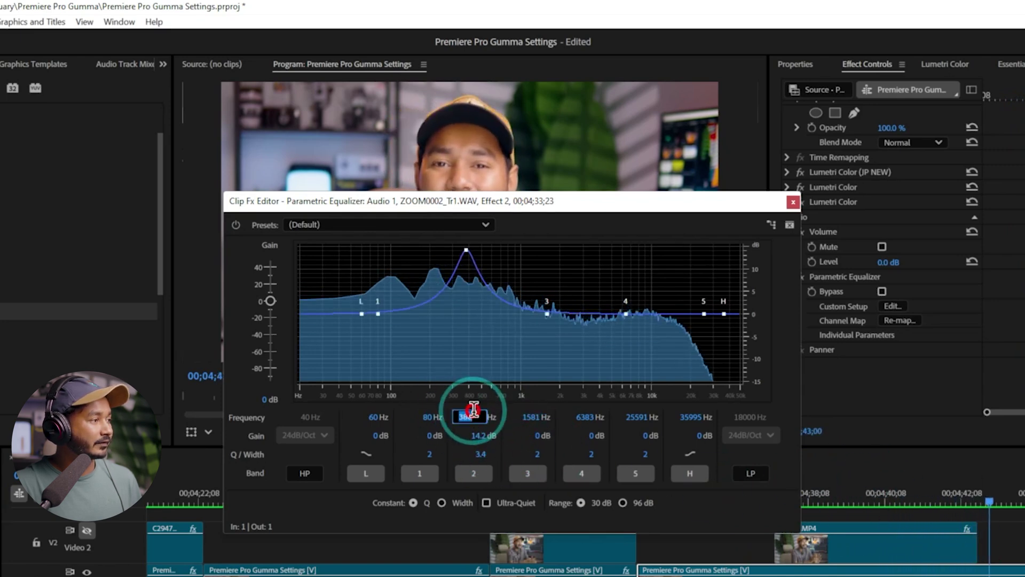
text(200)
click(566, 443)
drag(918, 507, 713, 516)
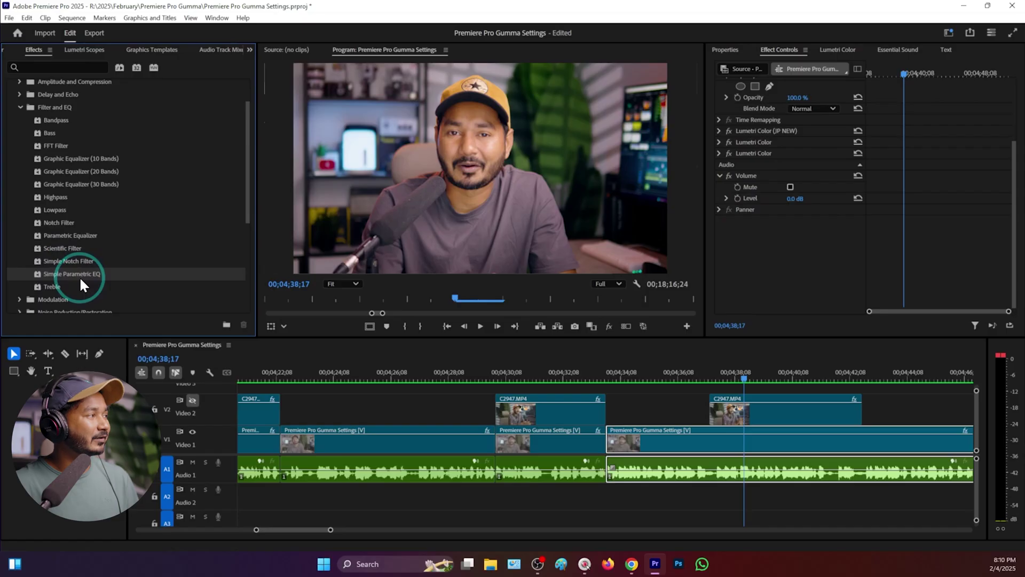
Put Simple Parametric EQ back on the A1 clip at 200 Hz, boost it to 6.1 dB, and play.
drag(83, 276, 728, 463)
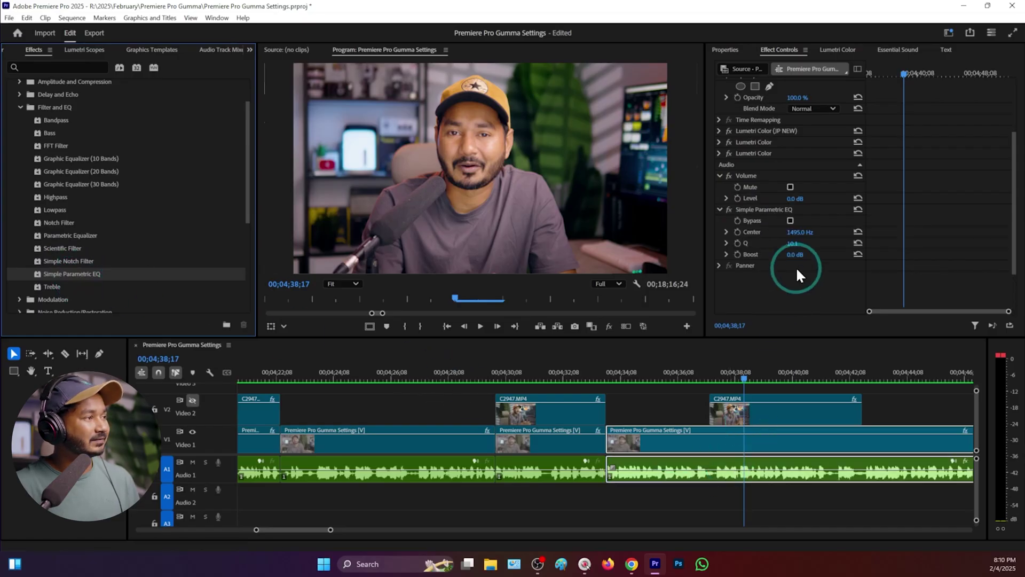
click(802, 230)
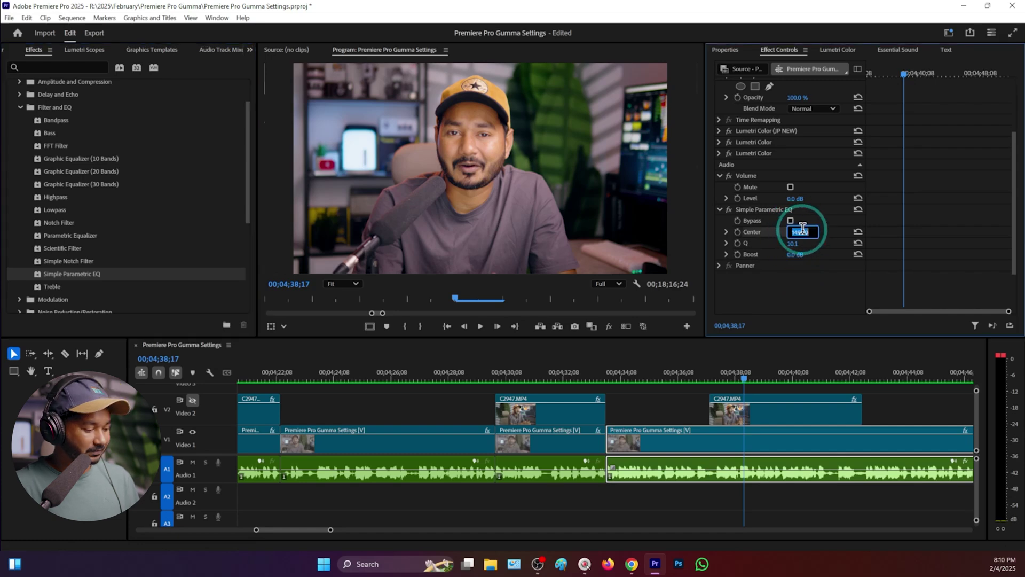
key(Return)
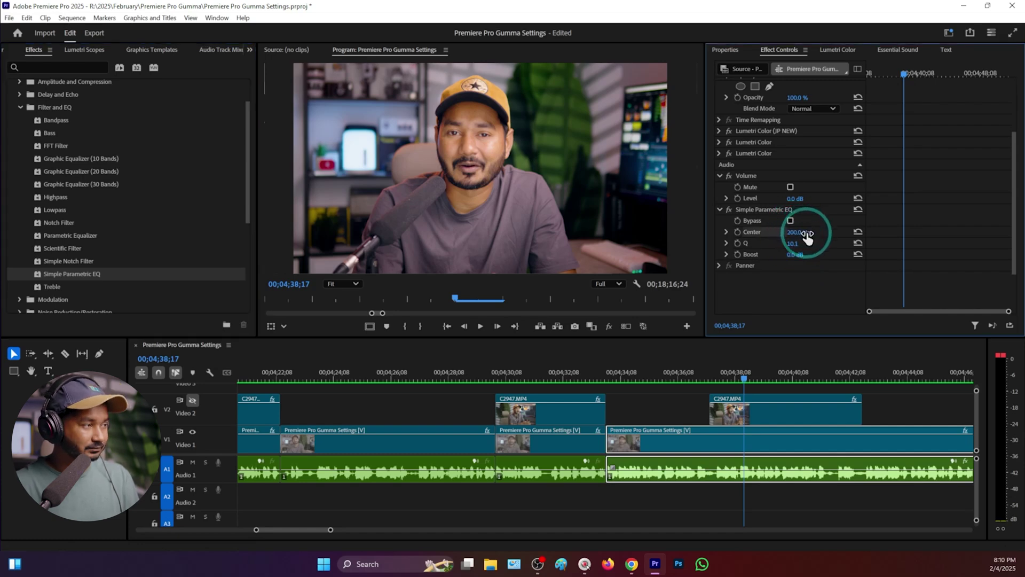
click(796, 256)
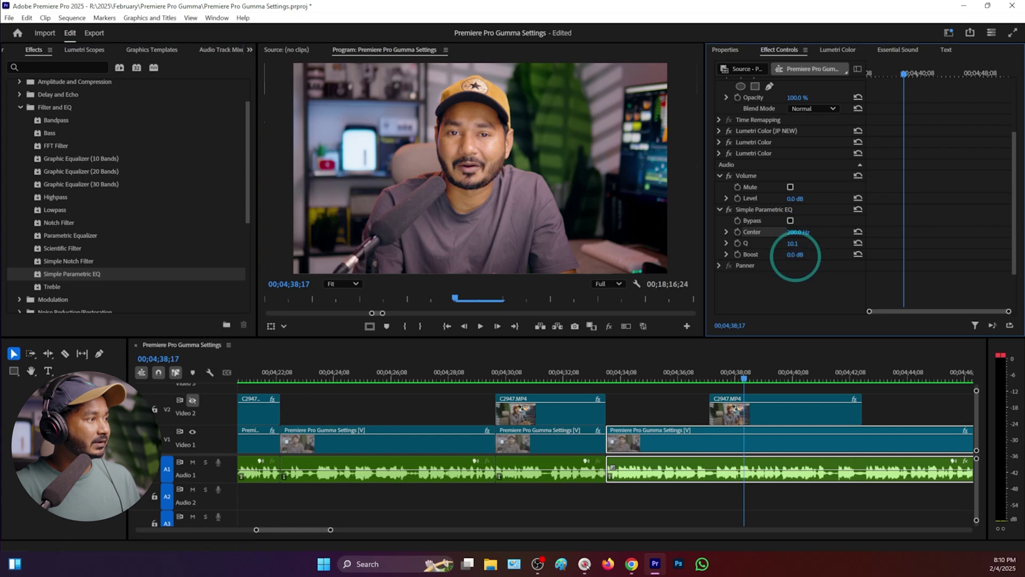
key(space)
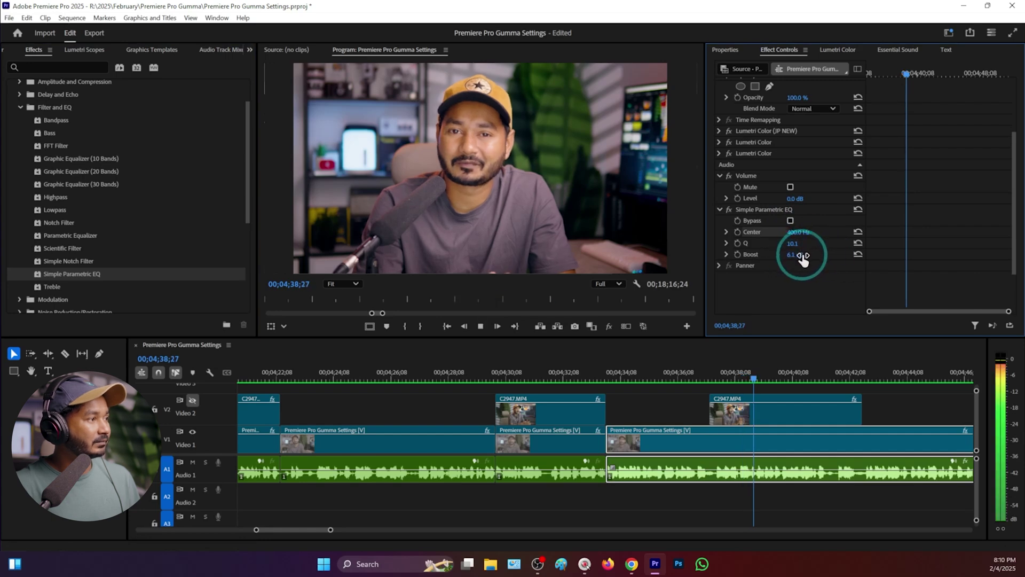